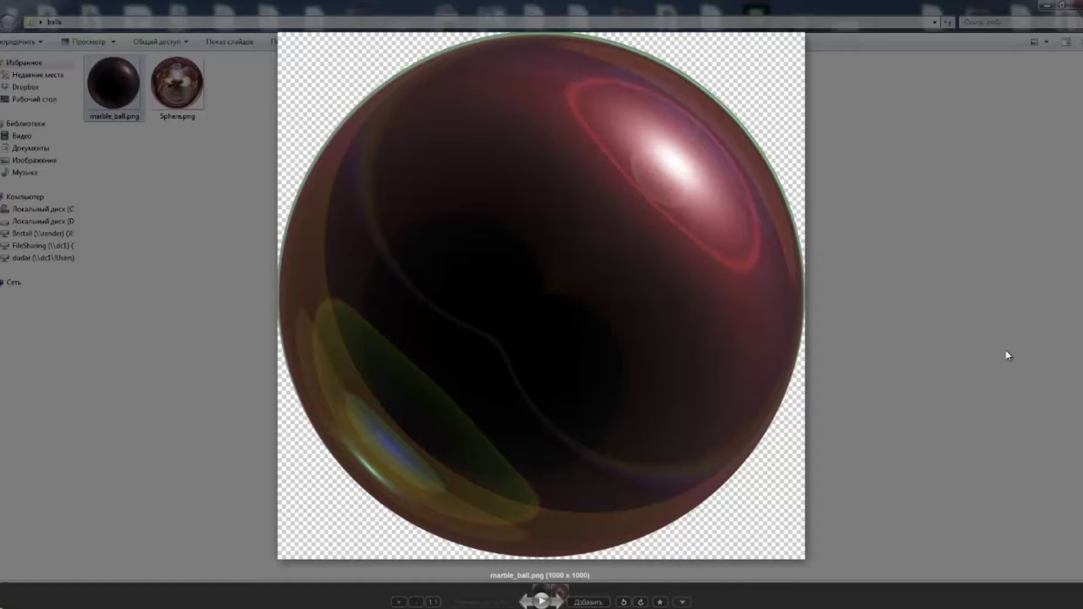
Advance the Photo Viewer from marble_ball.png to the Sphere.png treasury image
key("Right")
scroll(1008, 357, "up", 1)
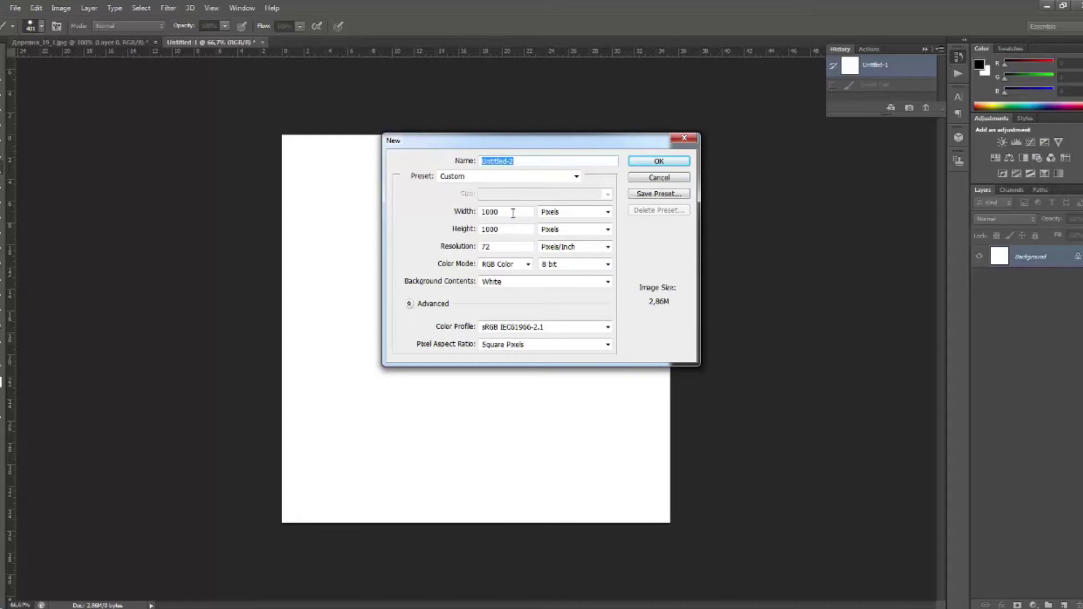
Create a 1000×1000 px document, paint it black, and convert the background to Layer 0
double_click(513, 212)
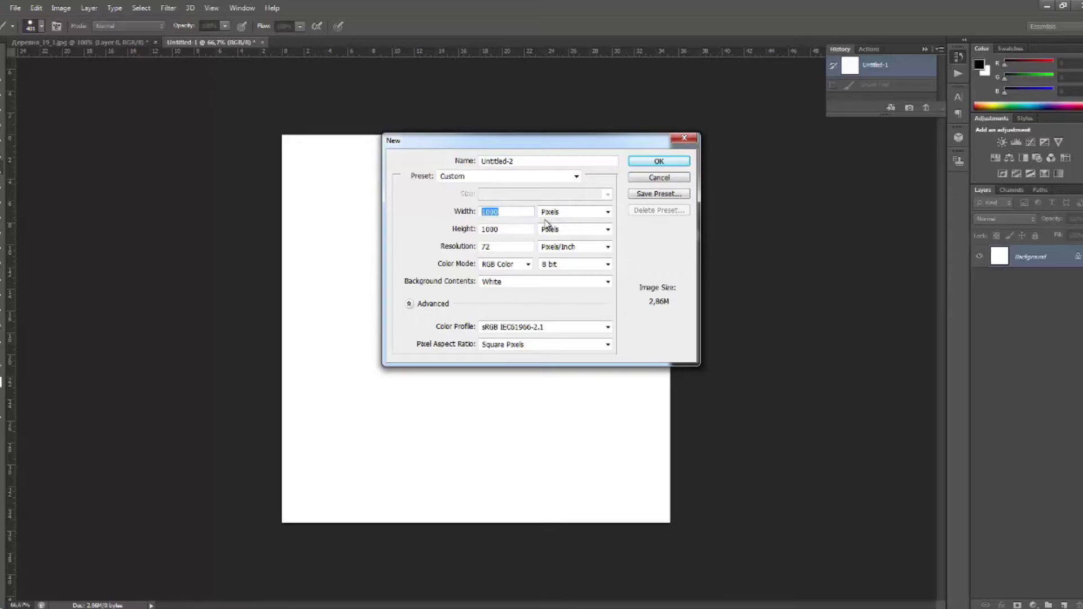
key("Return")
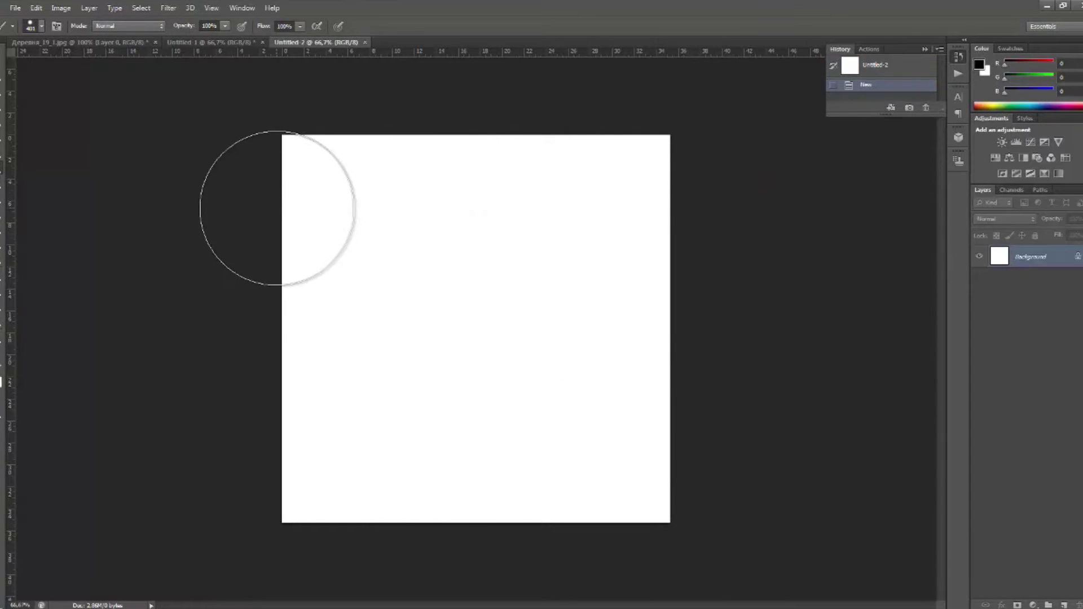
left_click_drag(322, 181, 622, 182)
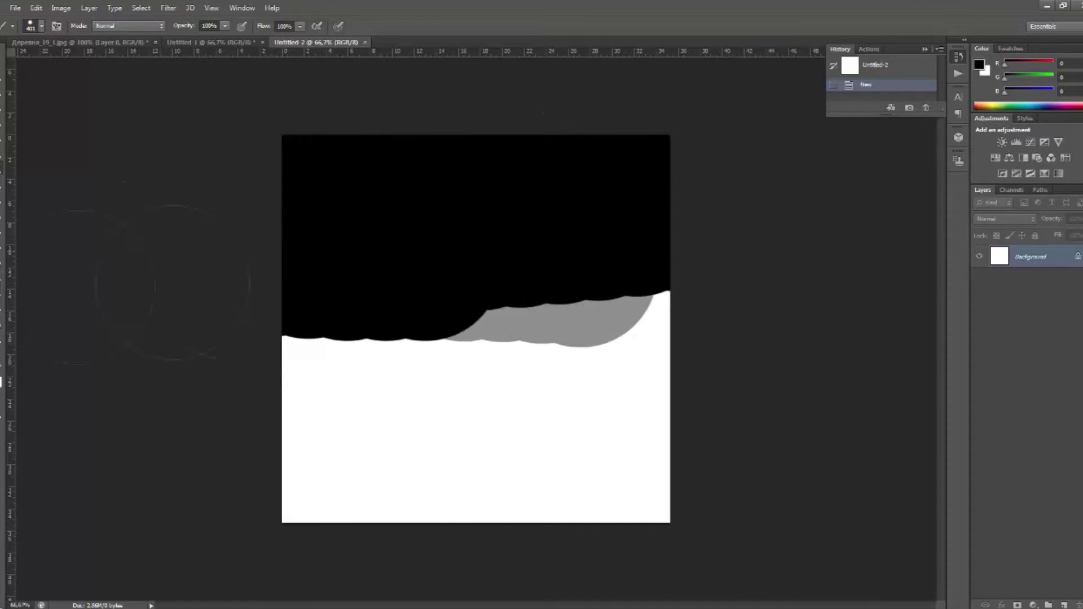
left_click_drag(610, 182, 643, 482)
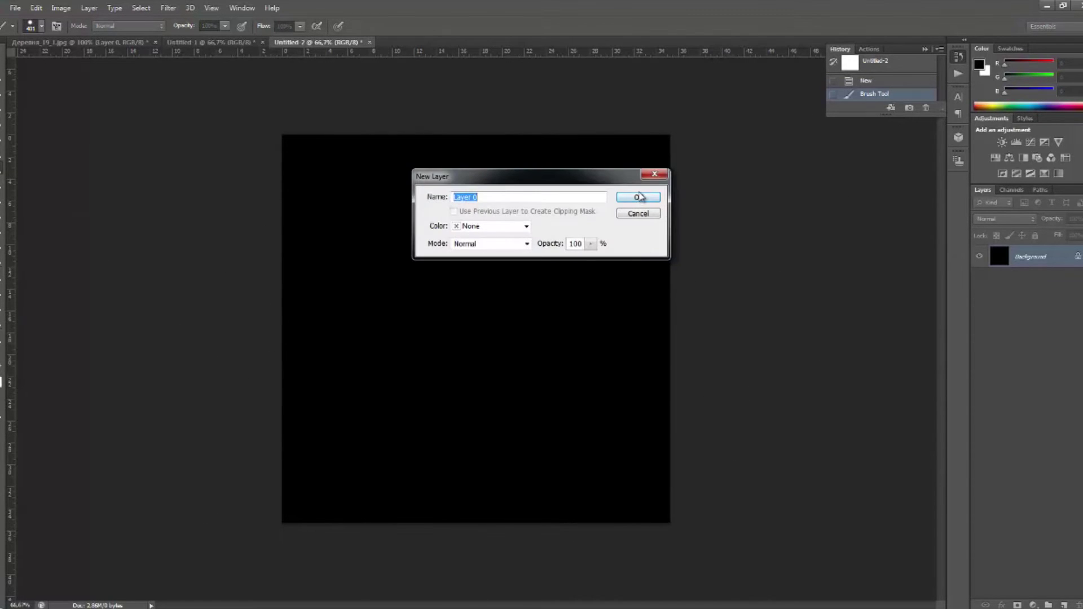
left_click(638, 197)
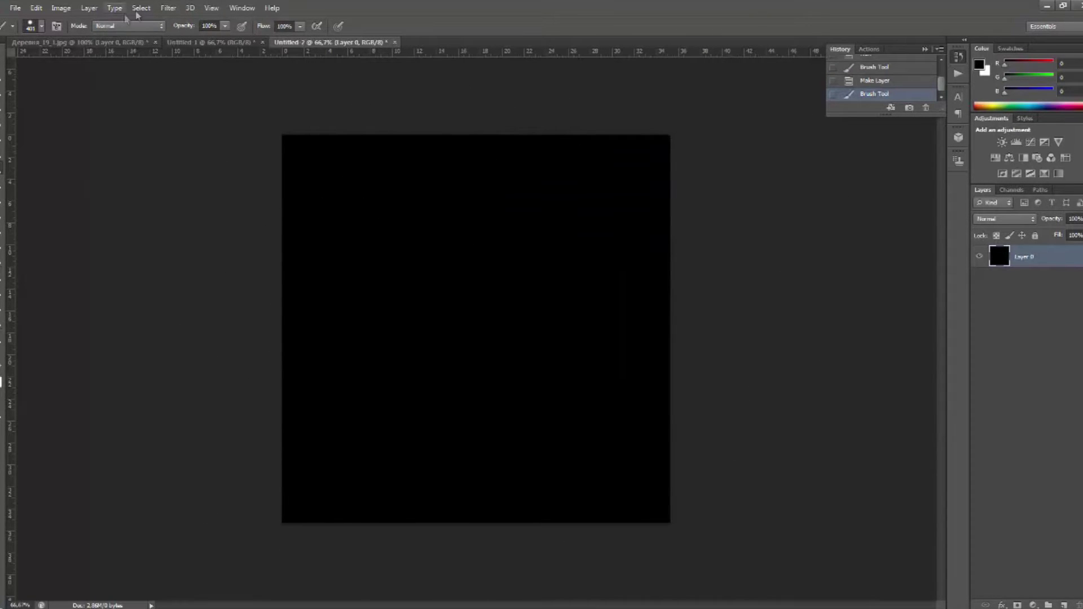
Render a Lens Flare onto the black Layer 0
left_click(169, 8)
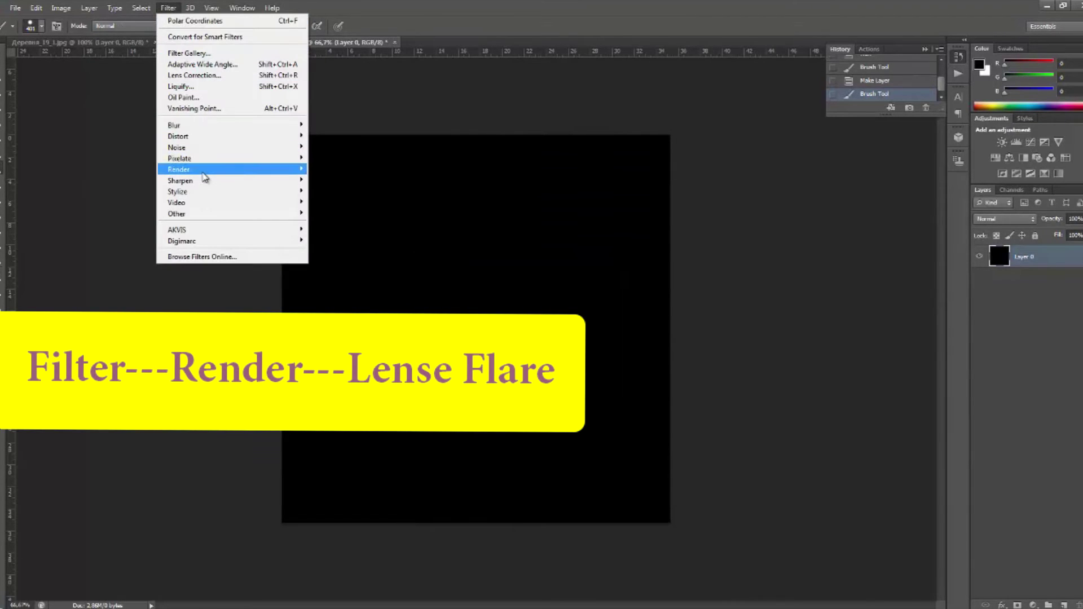
mouse_move(229, 170)
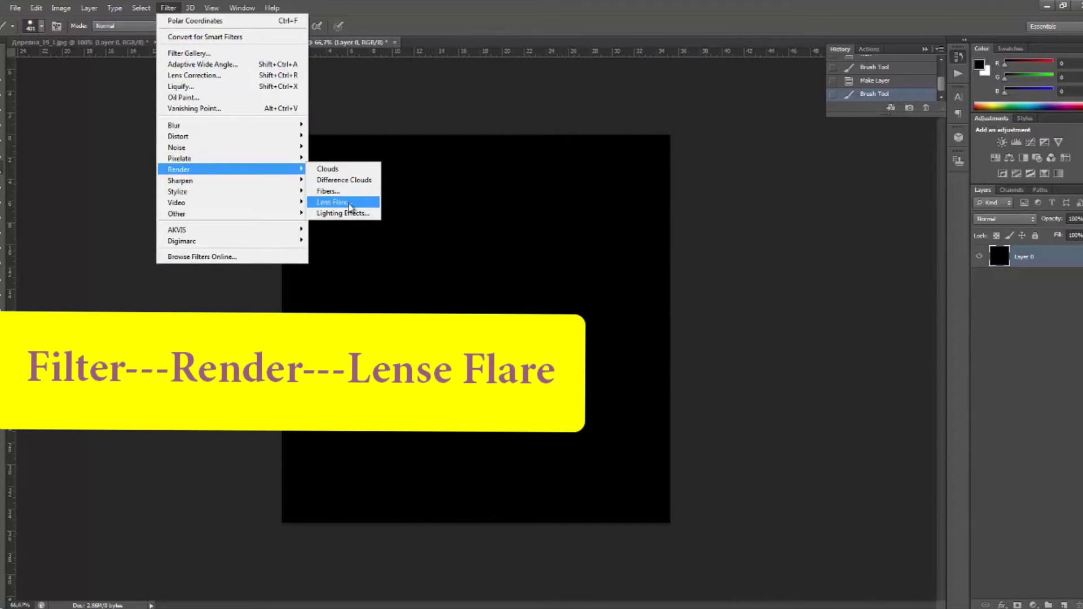
left_click(350, 207)
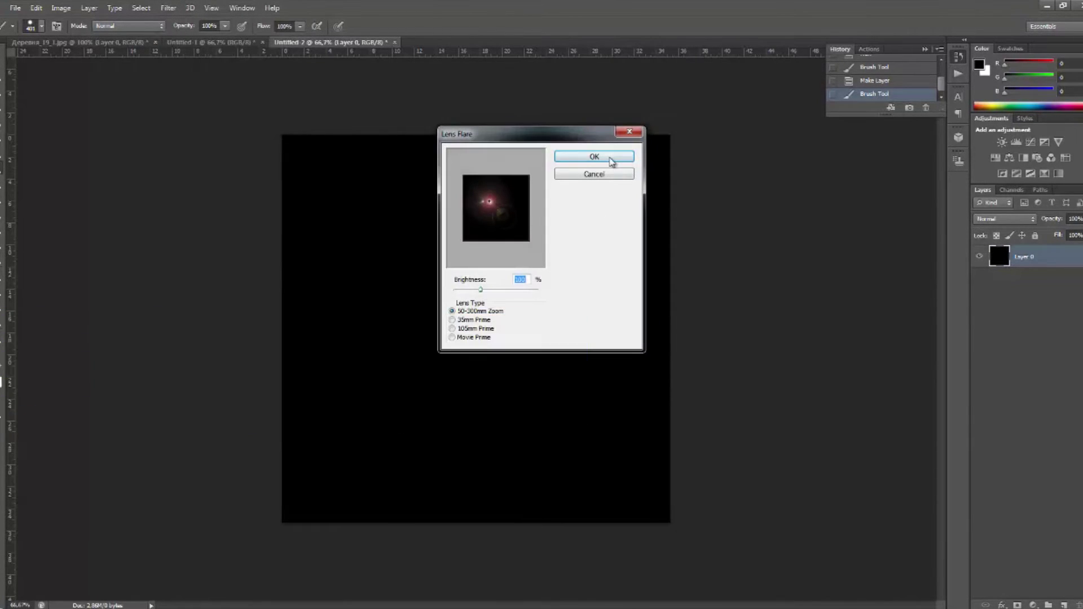
left_click(612, 161)
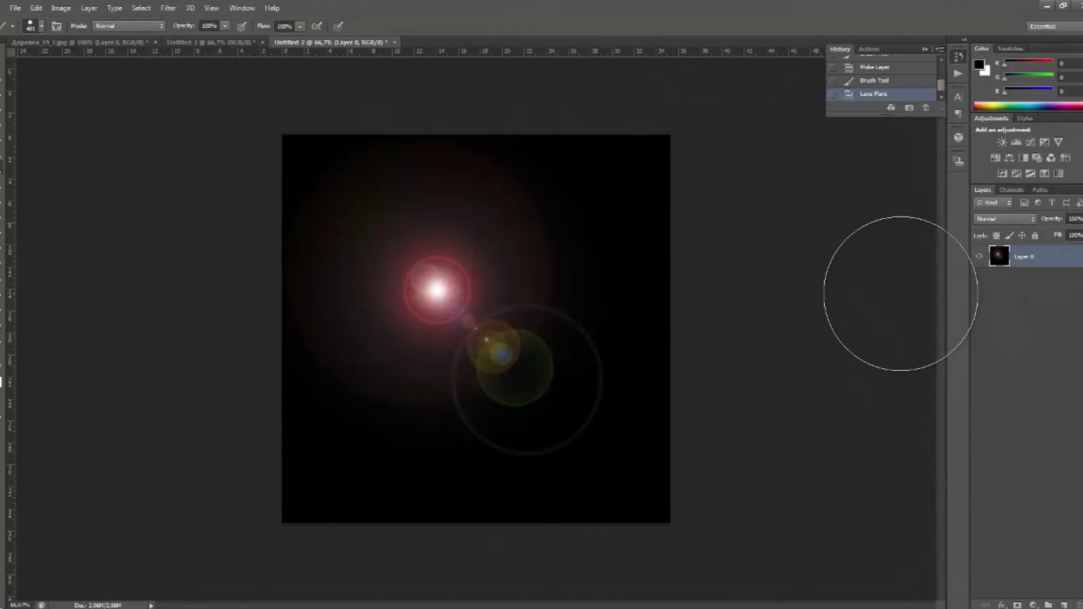
left_click(169, 8)
mouse_move(229, 137)
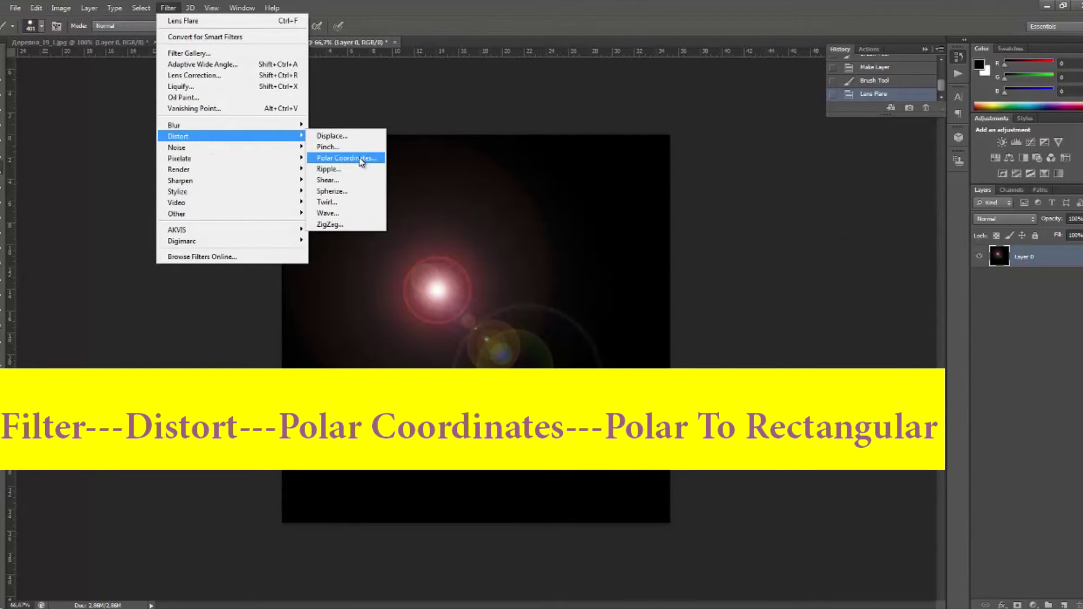
Apply Polar Coordinates set to Polar to Rectangular, stretching the flare into vertical streaks
left_click(362, 161)
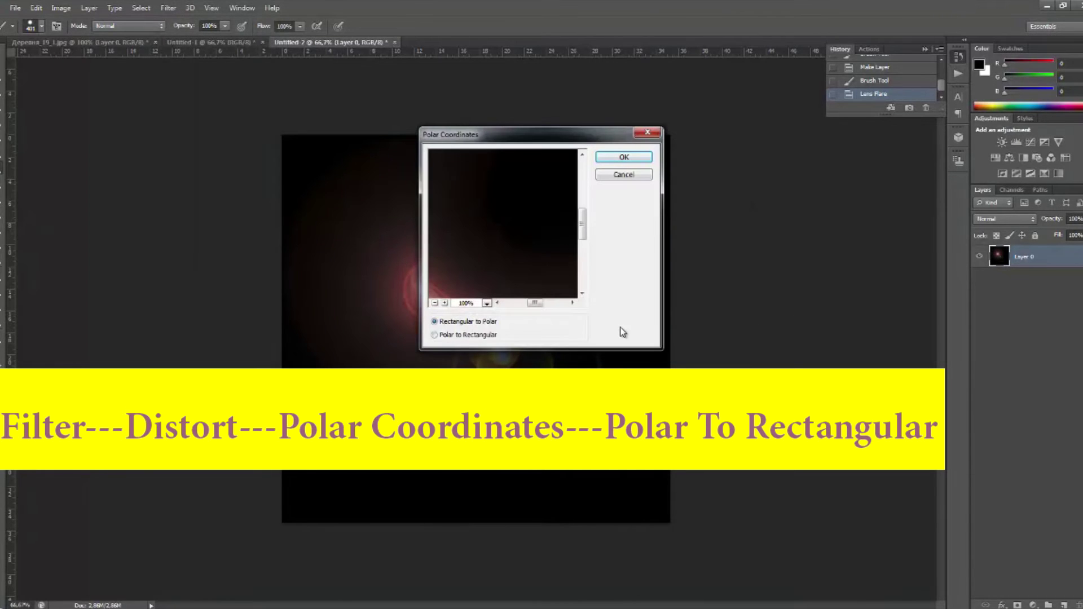
left_click(434, 336)
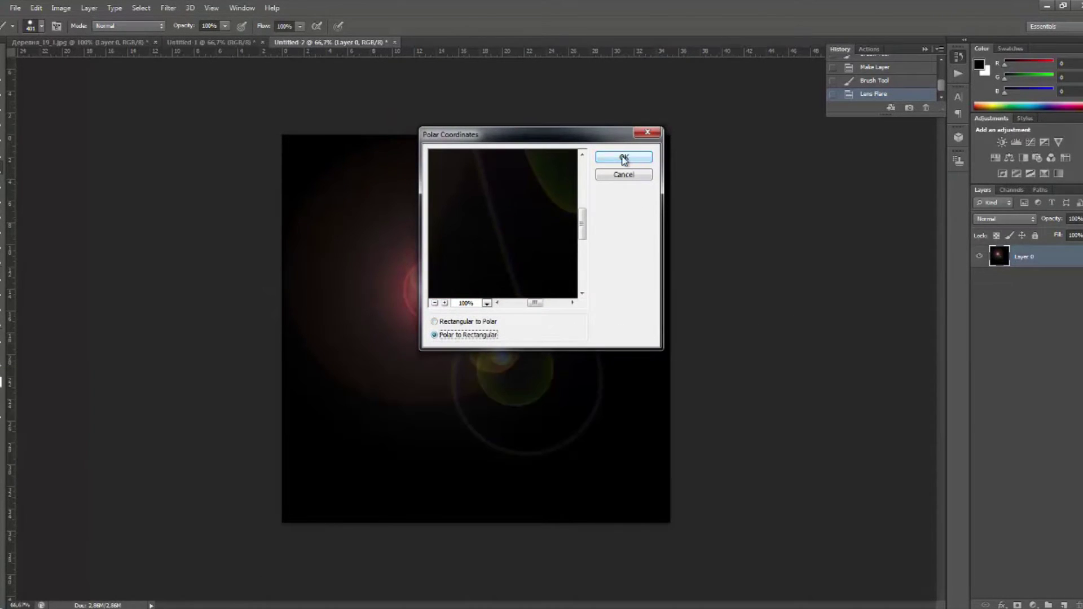
left_click(624, 160)
left_click(62, 7)
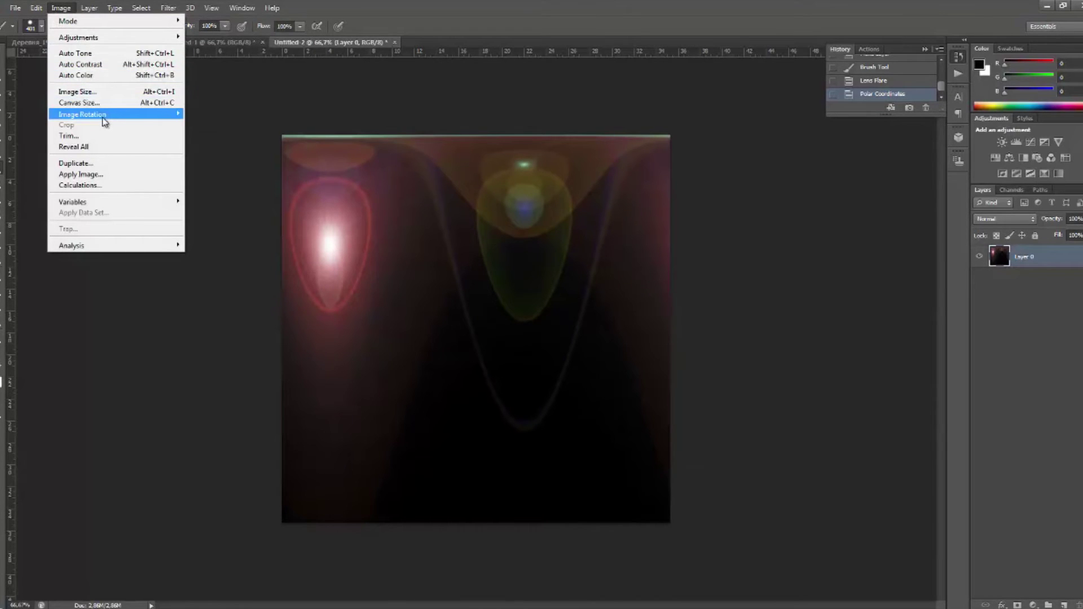
mouse_move(82, 113)
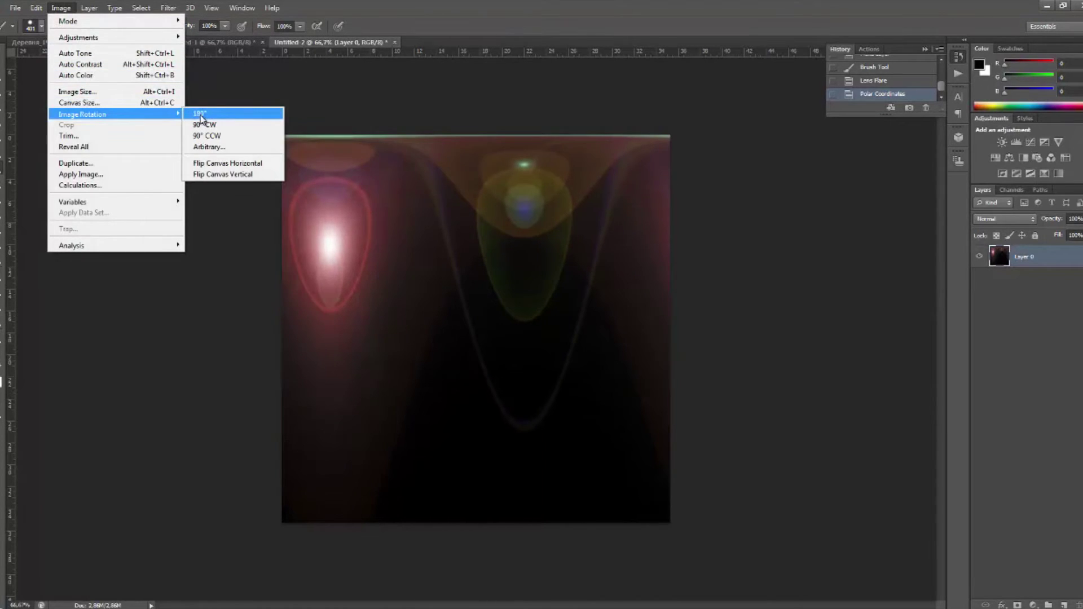
Rotate the canvas 180° and apply Polar Coordinates set to Rectangular to Polar
left_click(201, 115)
left_click(166, 11)
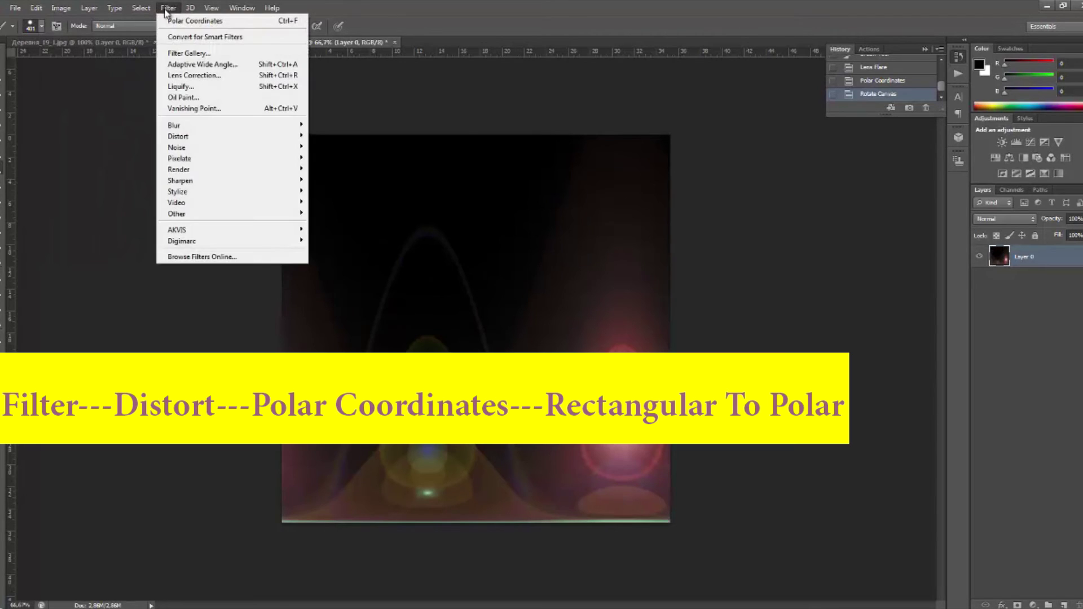
left_click(357, 161)
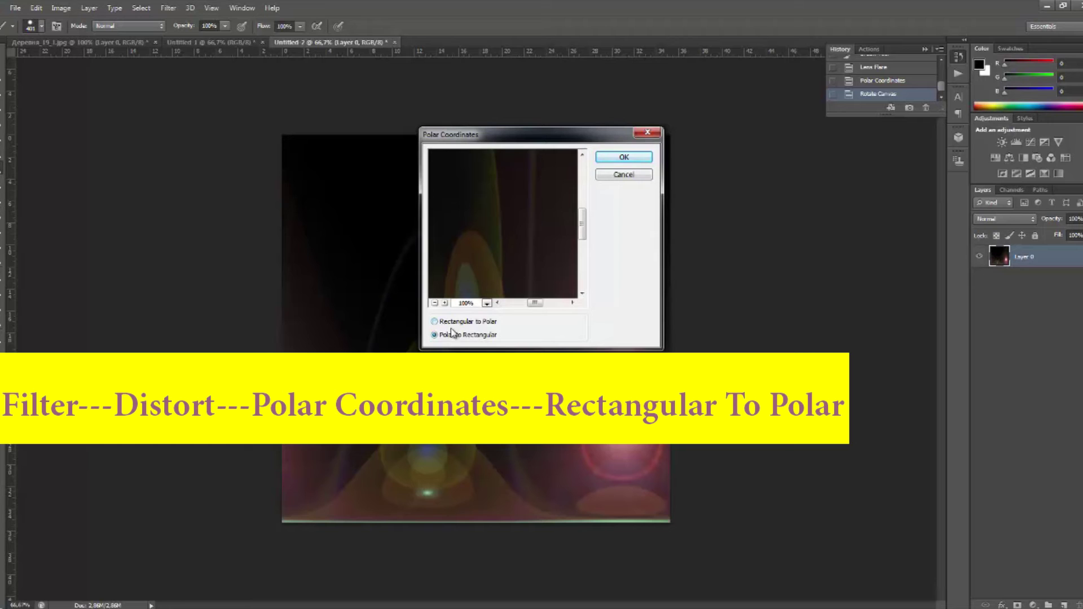
left_click(443, 322)
left_click(617, 158)
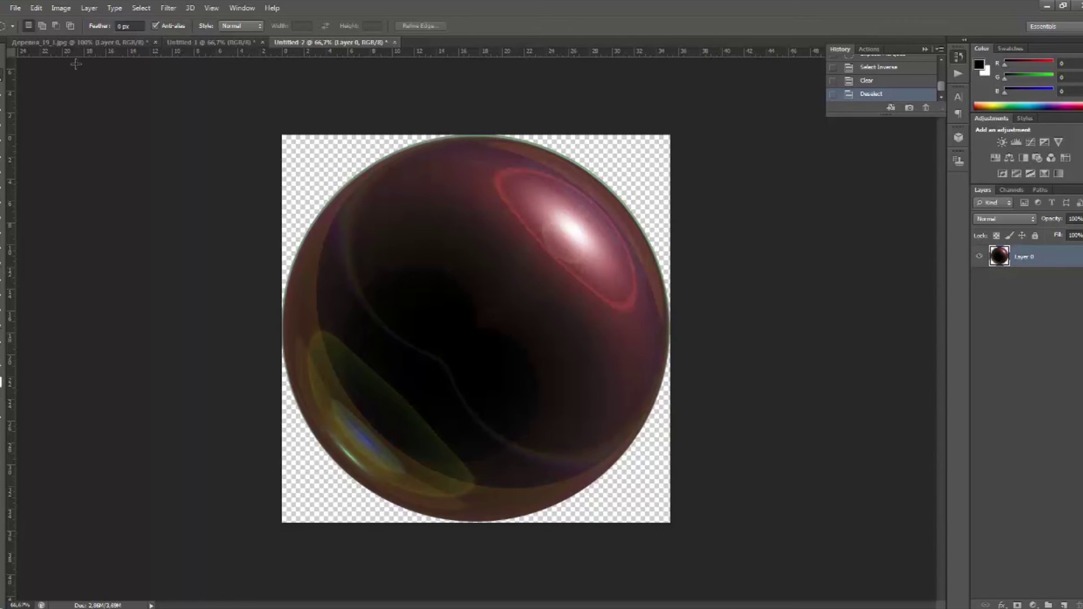
Apply Polar Coordinates set to Polar to Rectangular to the Деревня_19_1.jpg drawing
left_click(59, 42)
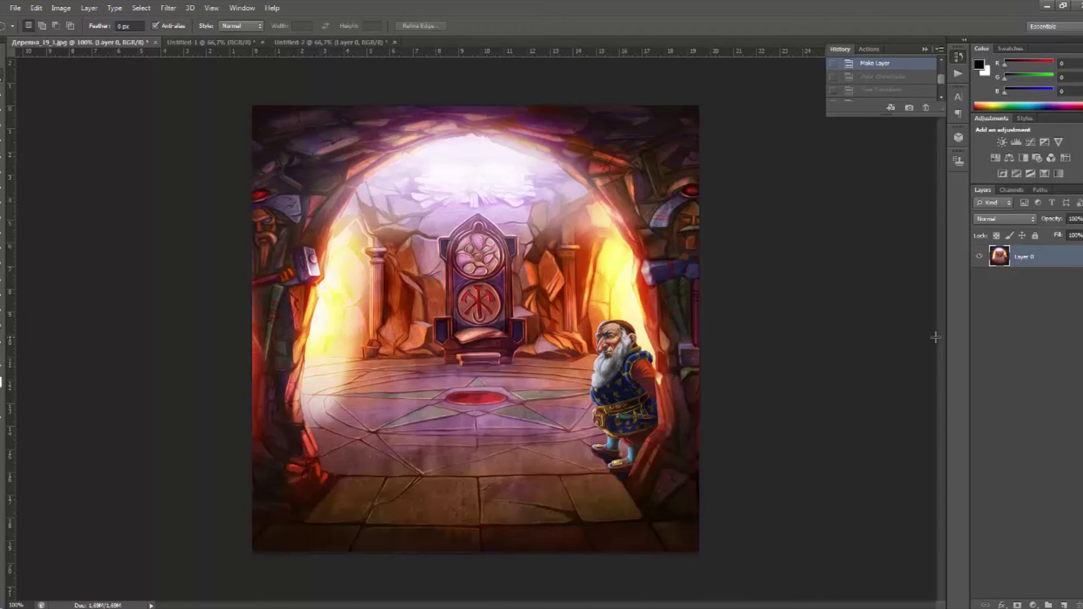
left_click(175, 9)
mouse_move(186, 136)
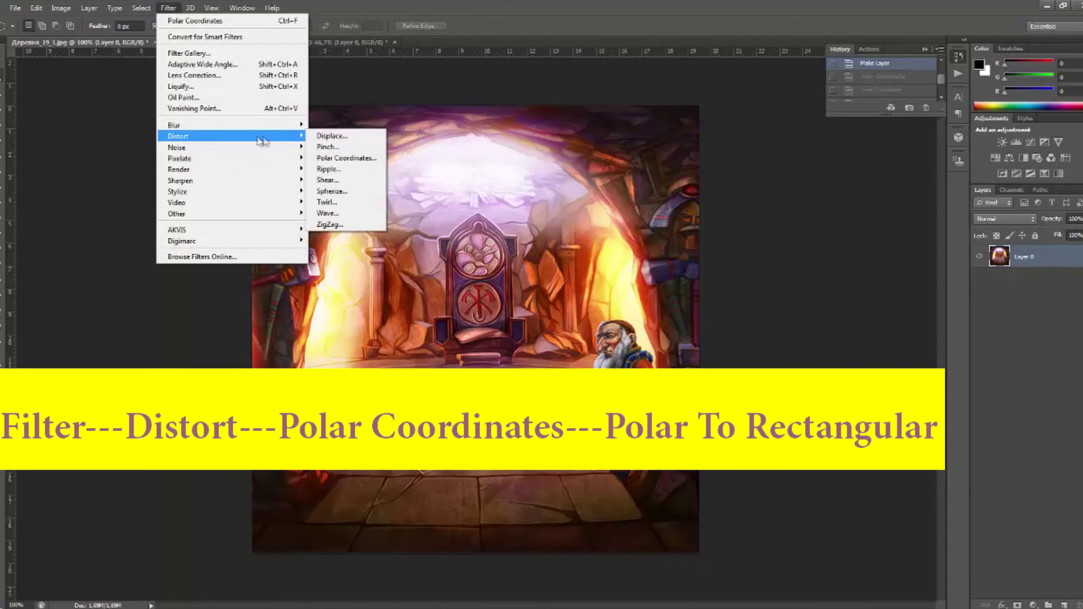
left_click(347, 160)
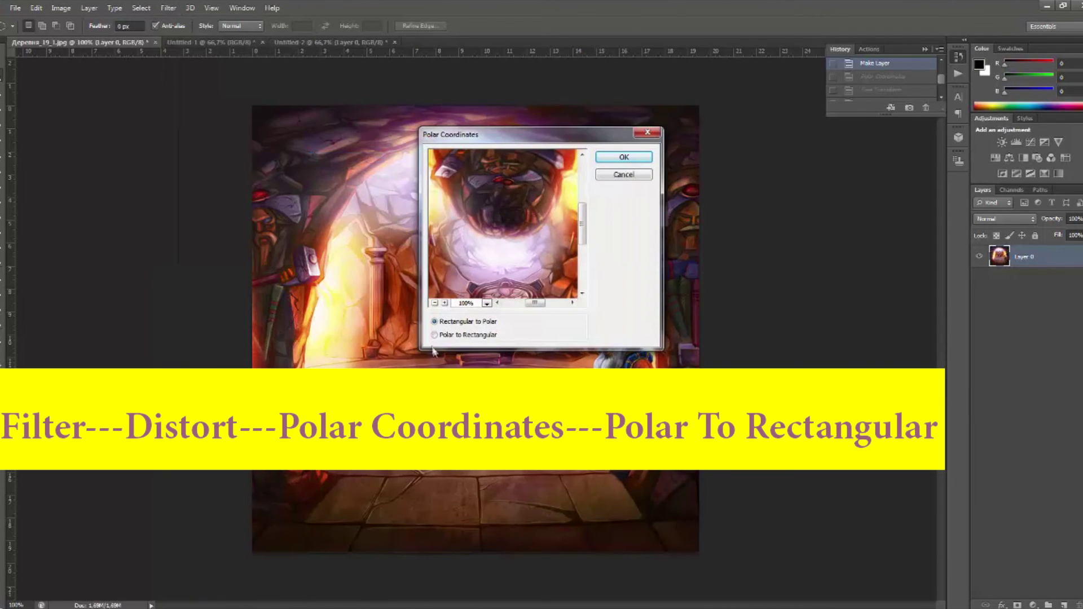
left_click(435, 335)
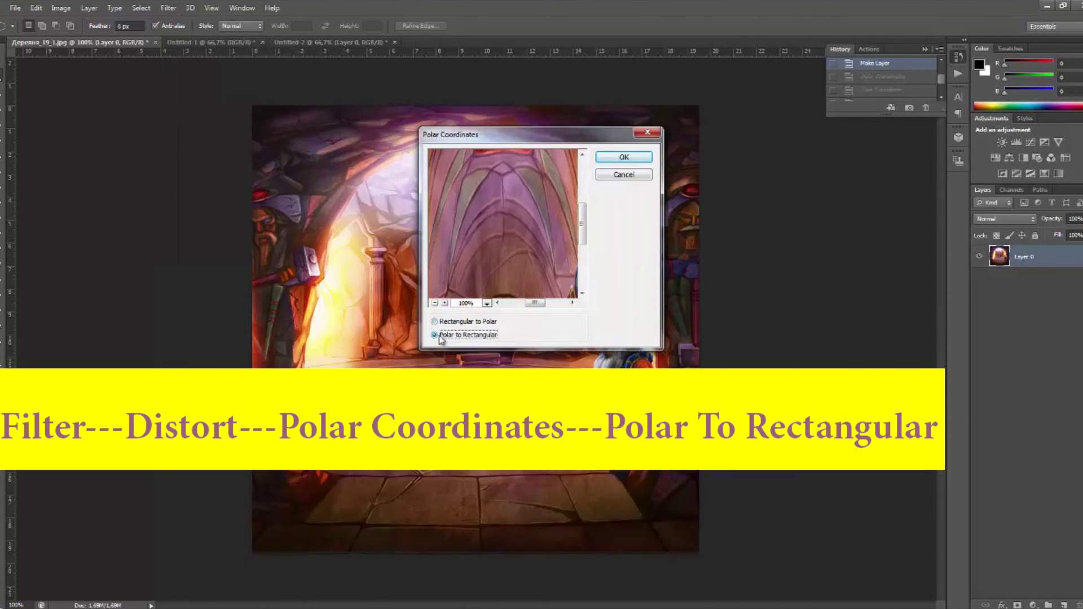
left_click(624, 157)
left_click(61, 7)
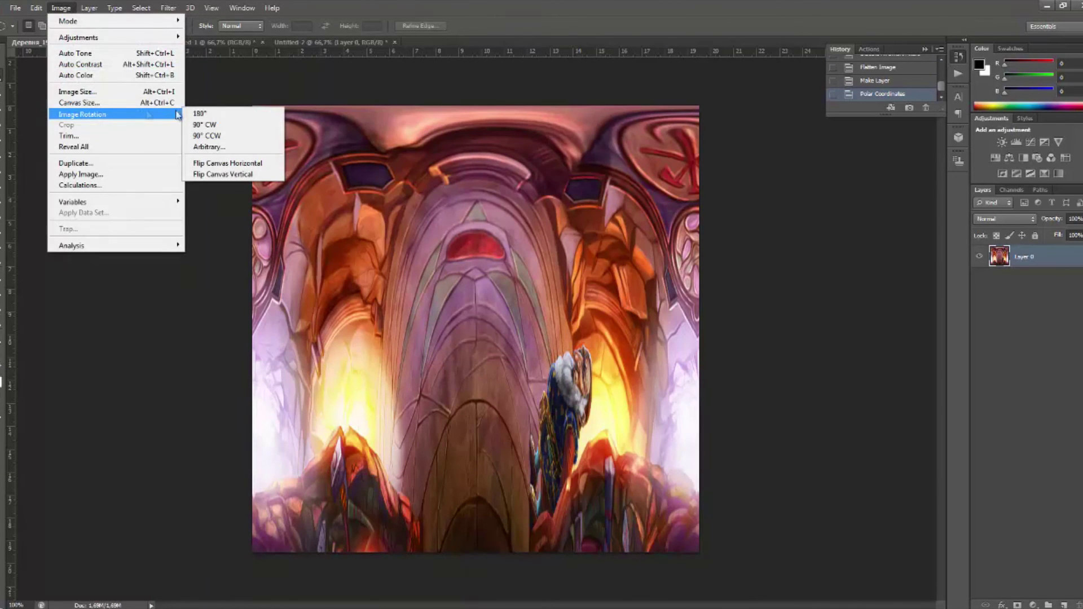
Rotate the treasury drawing 180° and apply Rectangular to Polar to form a sphere
left_click(203, 114)
left_click(166, 8)
mouse_move(178, 136)
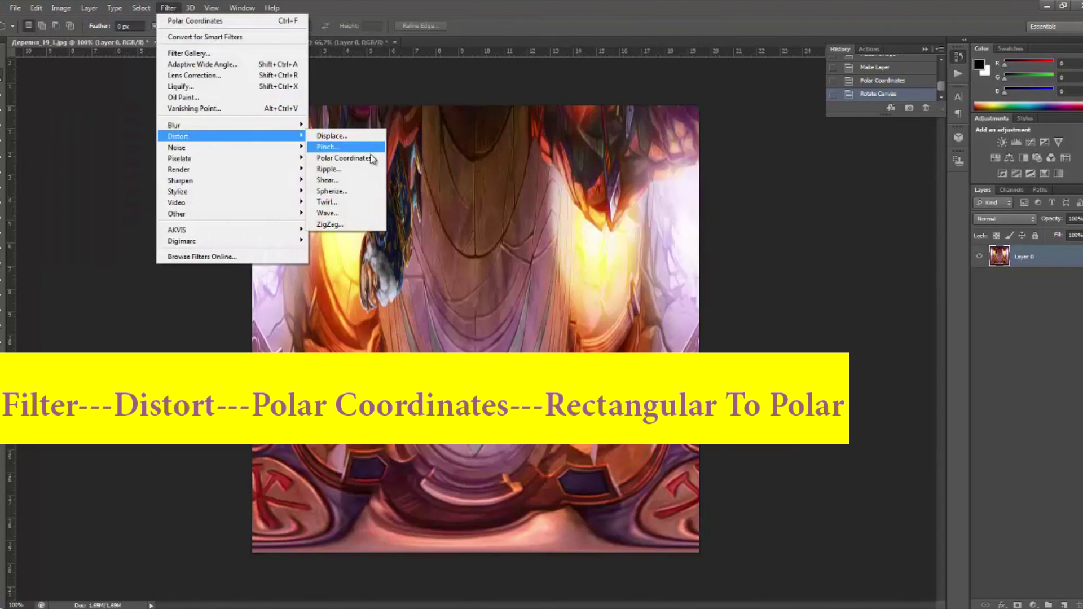
left_click(355, 159)
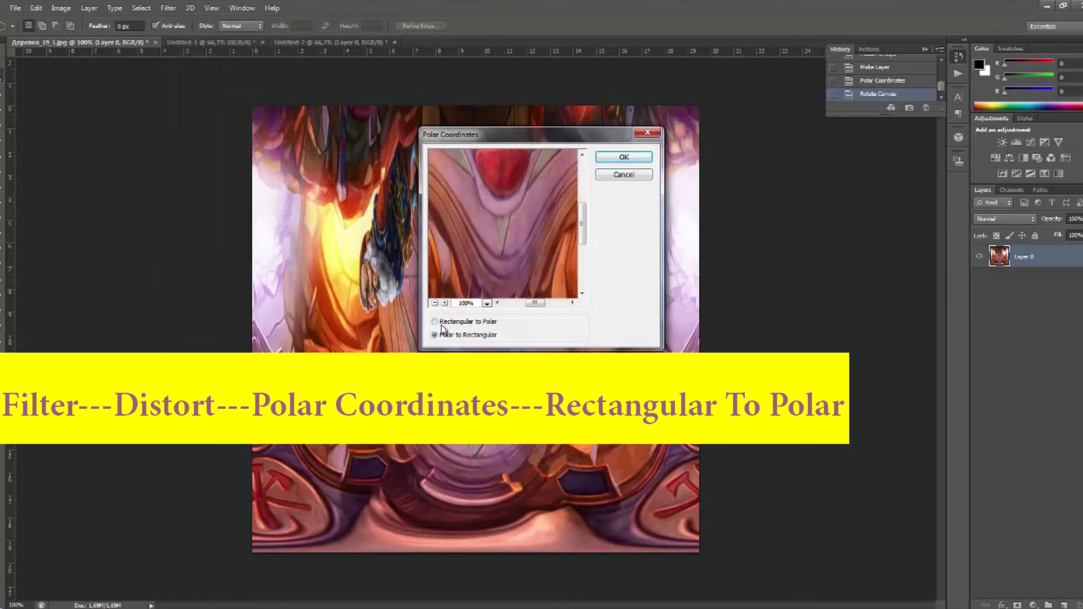
left_click(436, 323)
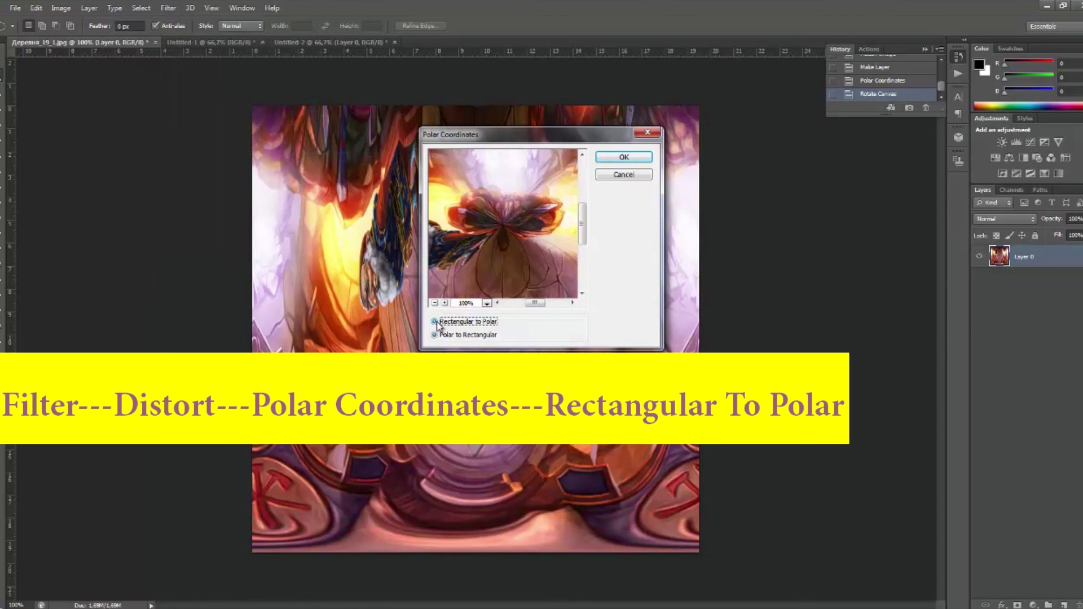
left_click(624, 158)
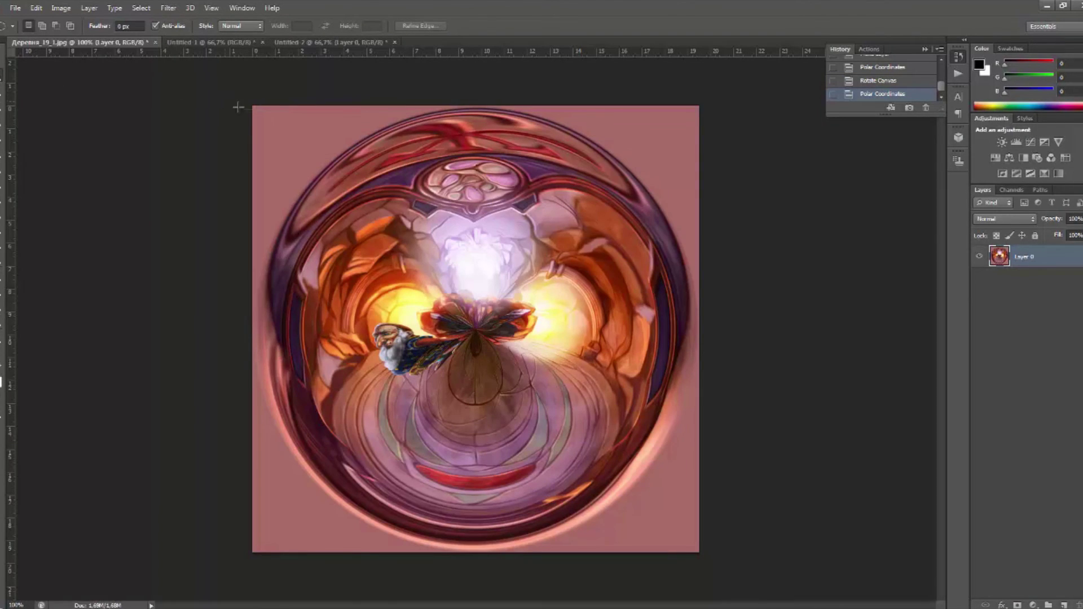